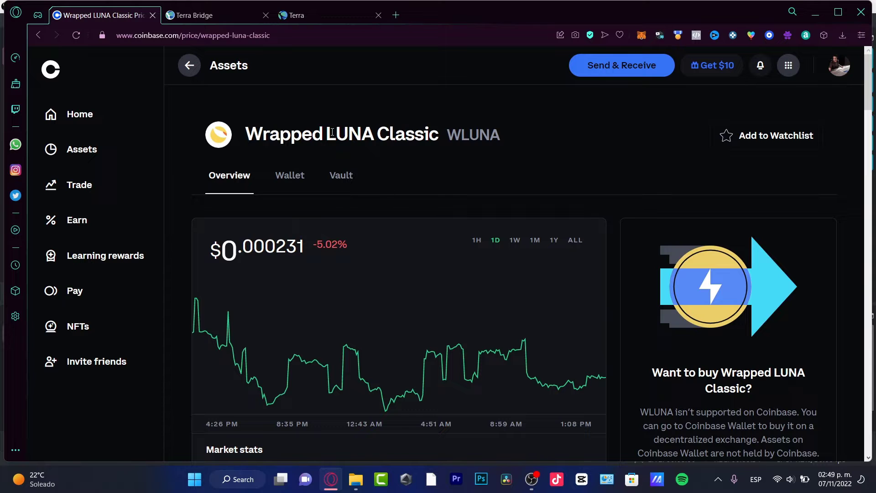
# Step: Check WLUNA's 1W, 1M and 1Y price charts, open its send panel, then go to Terra Bridge
pyautogui.moveTo(520, 136); pyautogui.dragTo(263, 135)
pyautogui.scroll(-8, 480, 185)
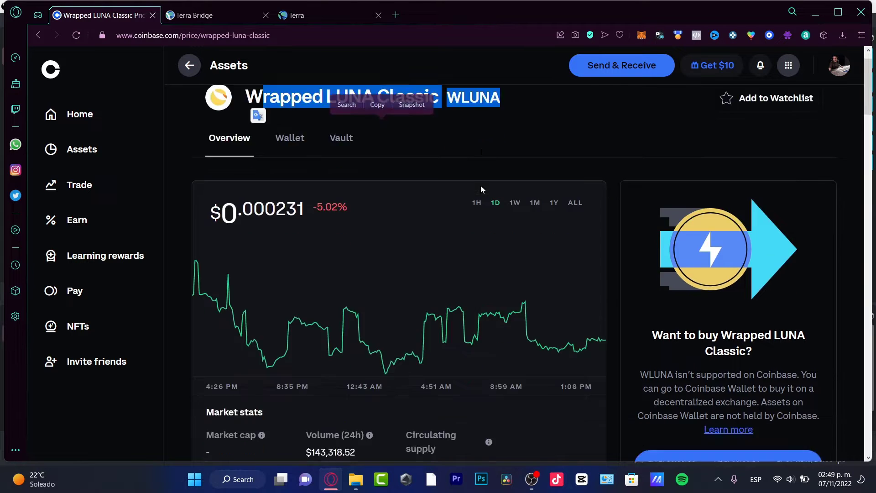
pyautogui.scroll(8, 499, 191)
pyautogui.click(515, 238)
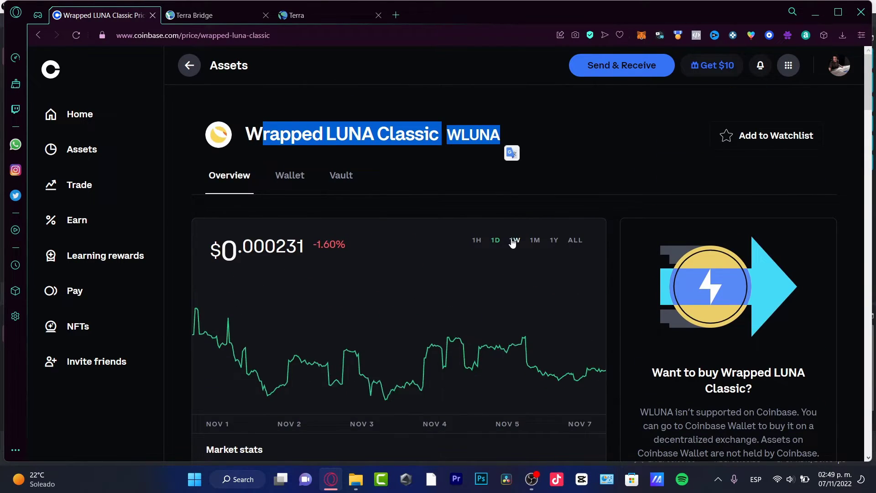
pyautogui.click(535, 238)
pyautogui.click(554, 240)
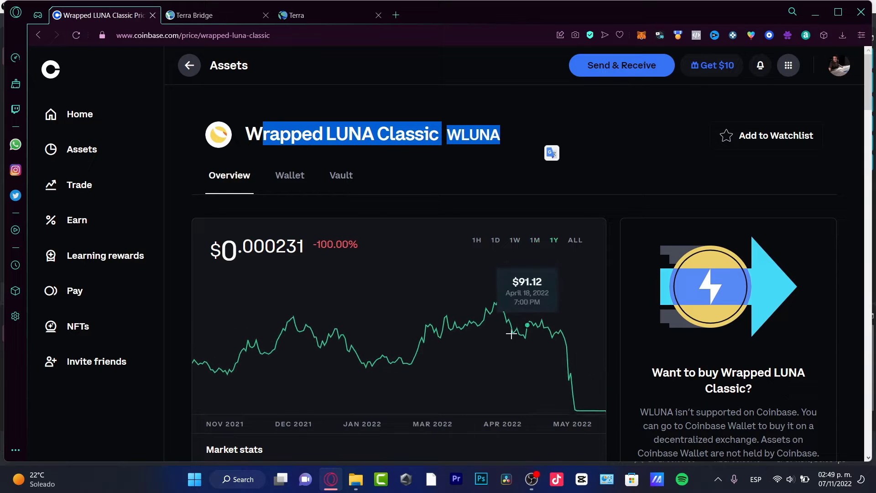
pyautogui.click(657, 67)
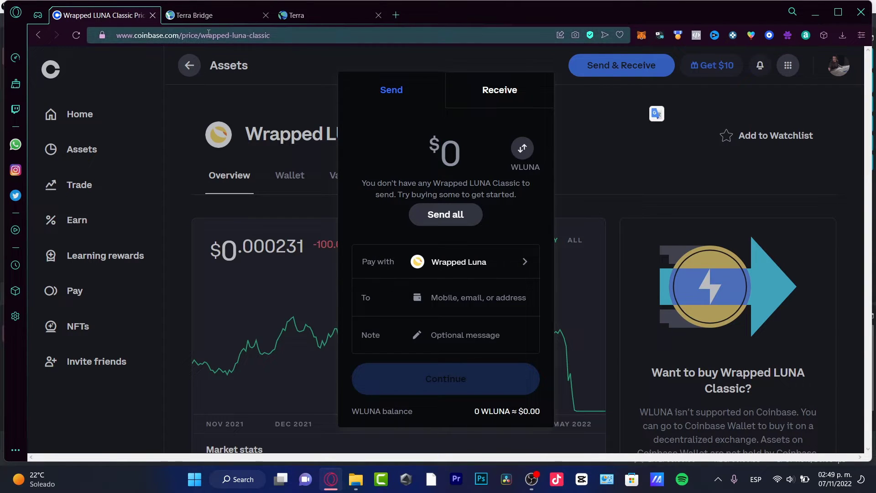
pyautogui.click(224, 17)
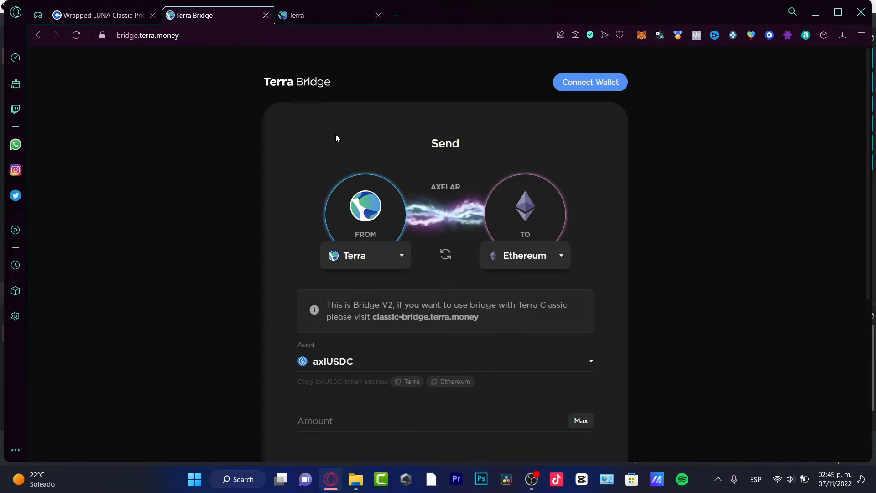
# Step: Look over the terra.money homepage, then return to Coinbase's WLUNA send panel
pyautogui.click(305, 15)
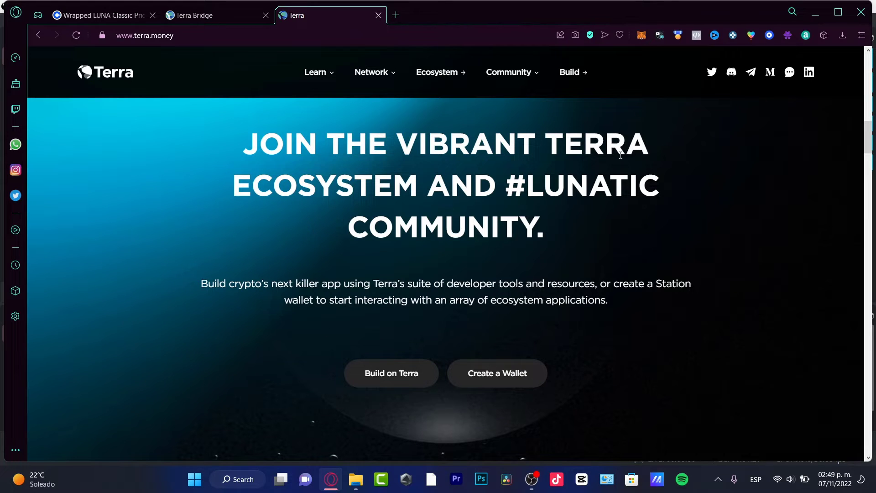
pyautogui.click(101, 15)
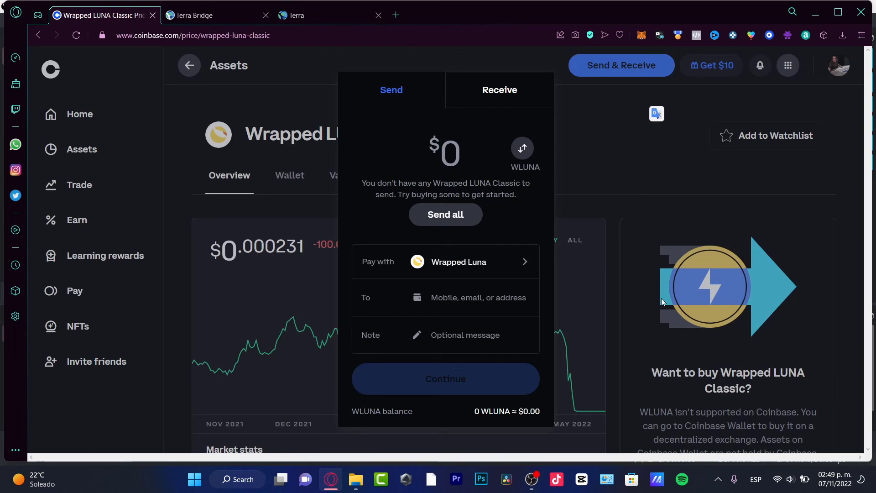
# Step: Unlock MetaMask with the wallet password and dismiss the What's new scam-warning popup
pyautogui.click(645, 35)
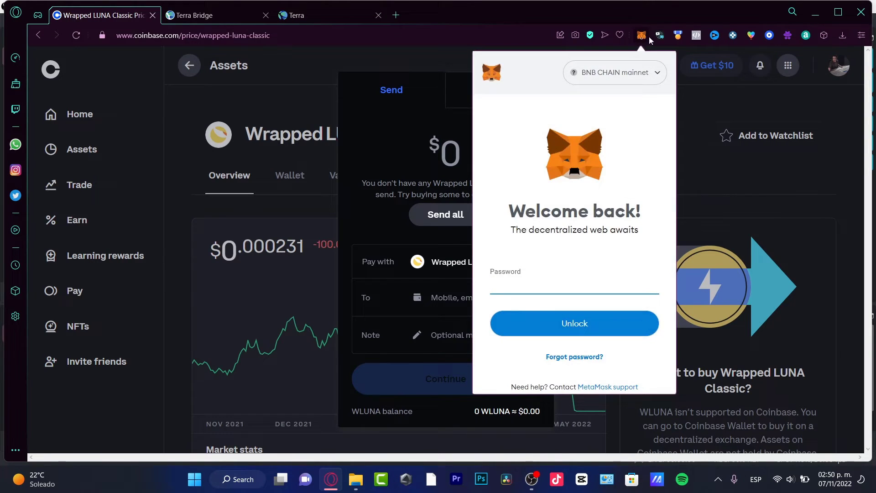
pyautogui.write('•••••')
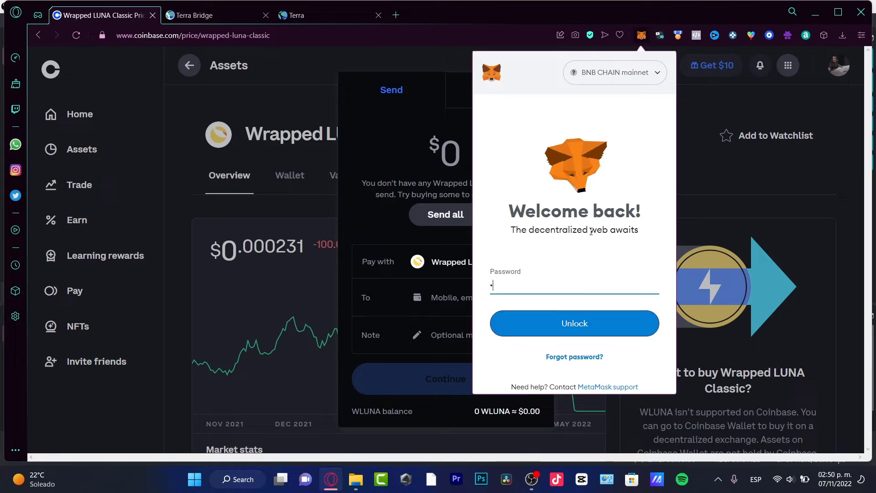
pyautogui.write('••••')
pyautogui.press('Return')
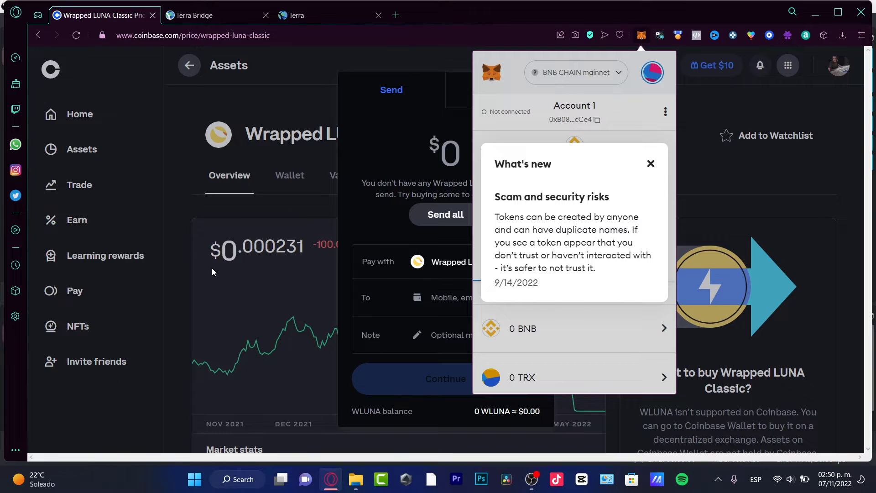
pyautogui.click(652, 164)
pyautogui.scroll(-3, 631, 270)
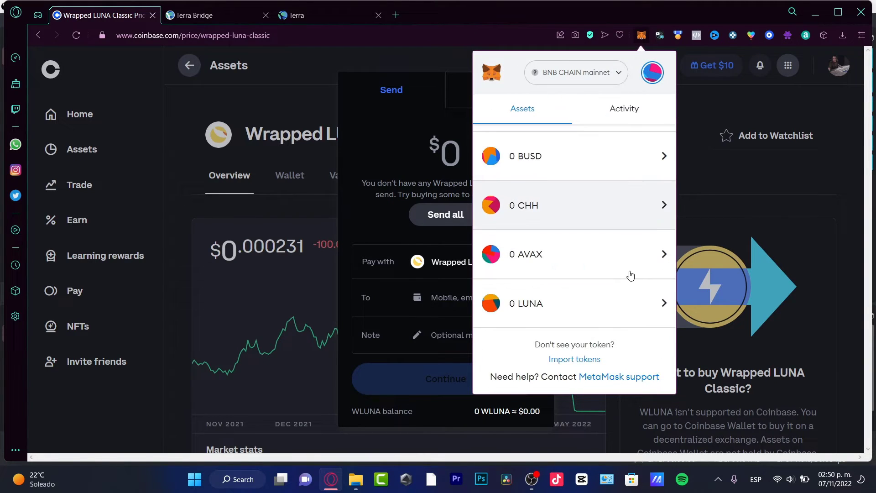
# Step: Switch MetaMask to Ethereum Mainnet and inspect the LUNA-S token details
pyautogui.click(586, 77)
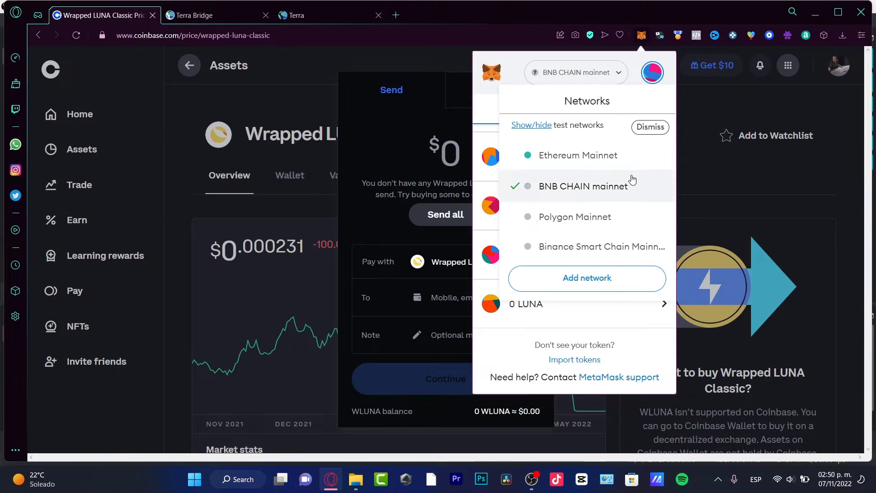
pyautogui.click(610, 165)
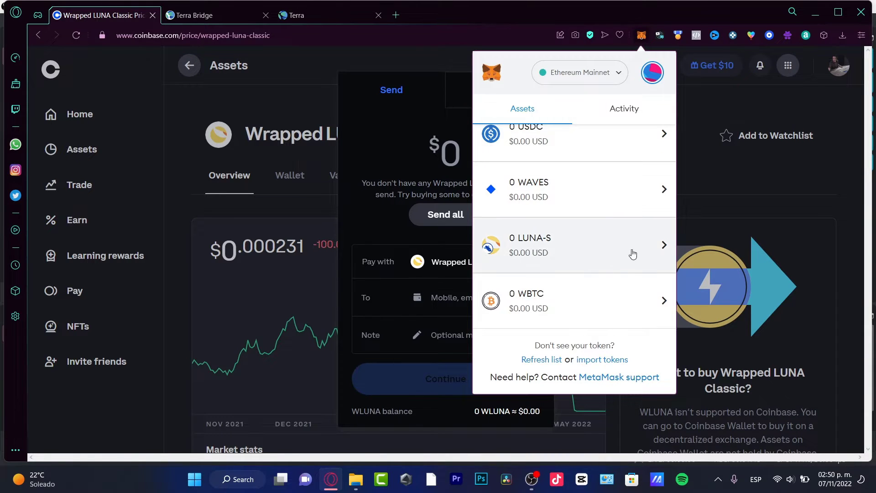
pyautogui.scroll(5, 612, 267)
pyautogui.scroll(-5, 612, 267)
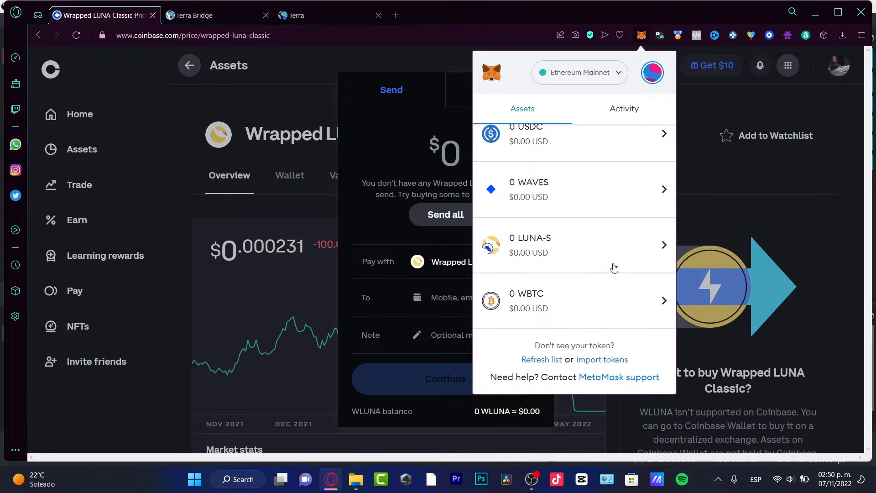
pyautogui.click(602, 261)
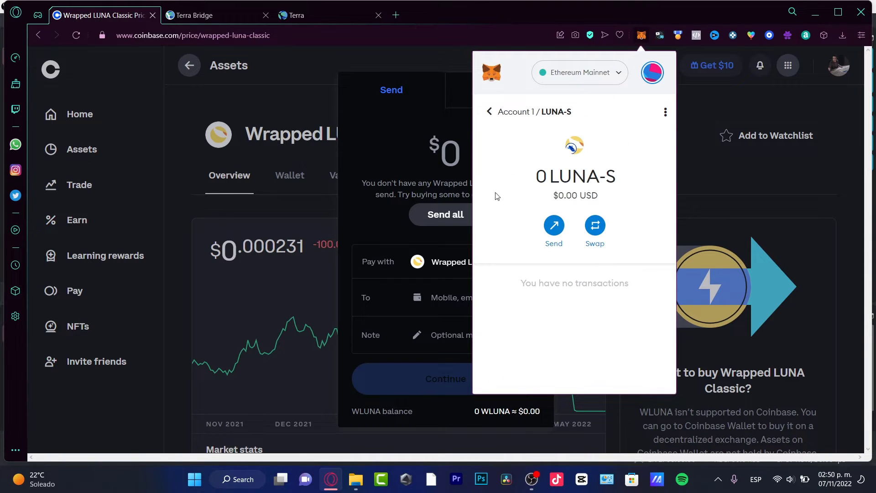
pyautogui.click(490, 112)
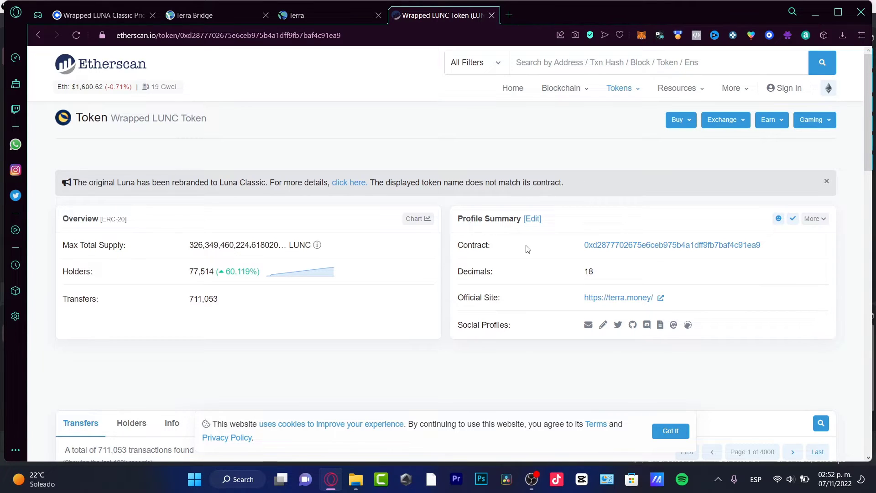
# Step: Copy the Wrapped LUNC contract address from Etherscan and open MetaMask's Import tokens page
pyautogui.click(770, 245)
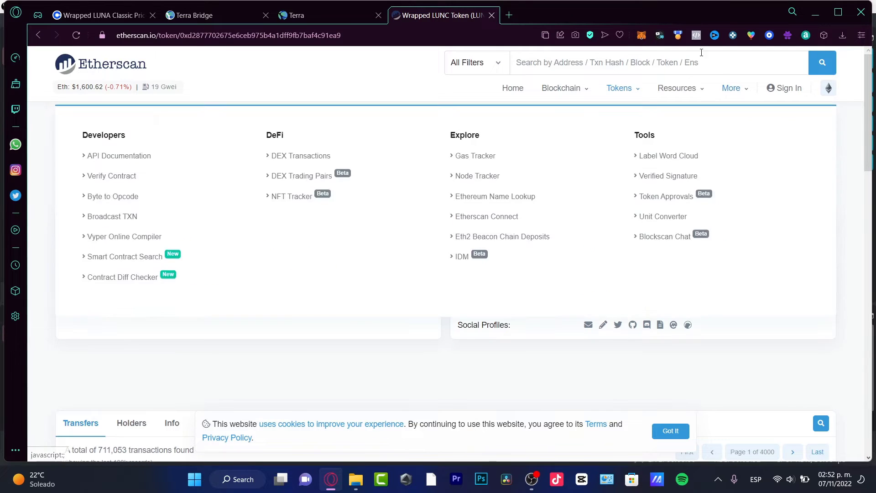
pyautogui.click(641, 36)
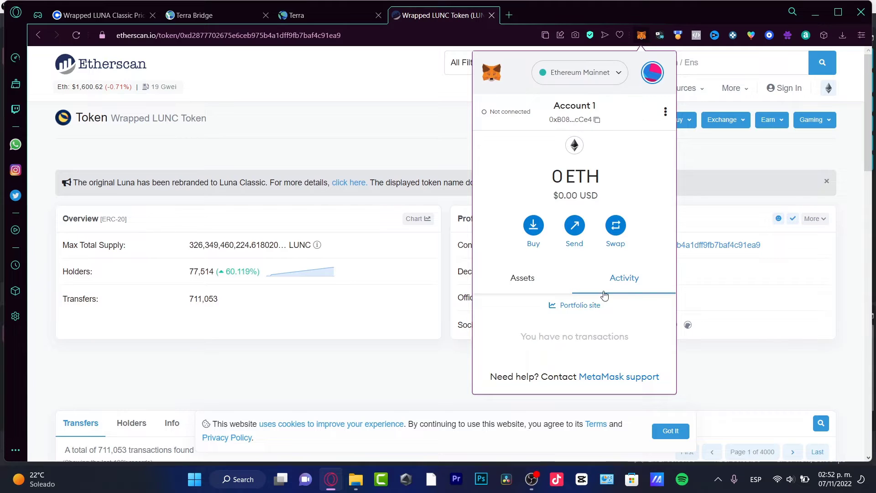
pyautogui.click(542, 279)
pyautogui.scroll(-5, 583, 264)
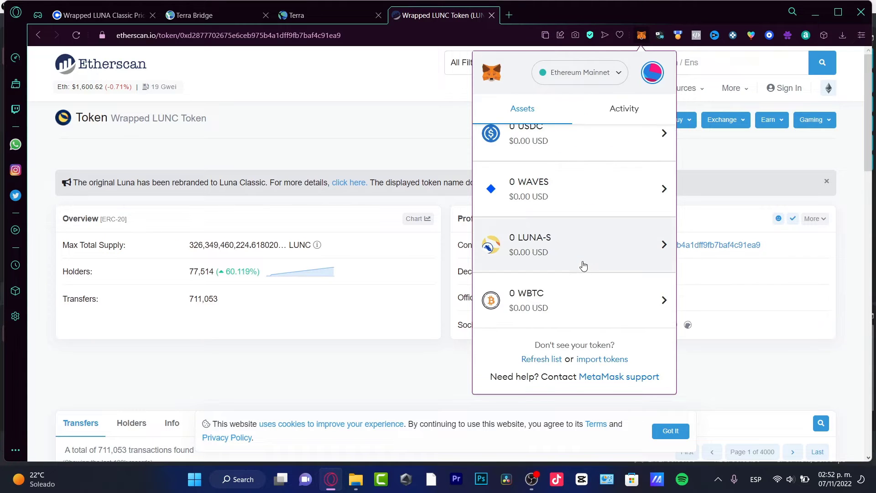
pyautogui.click(594, 359)
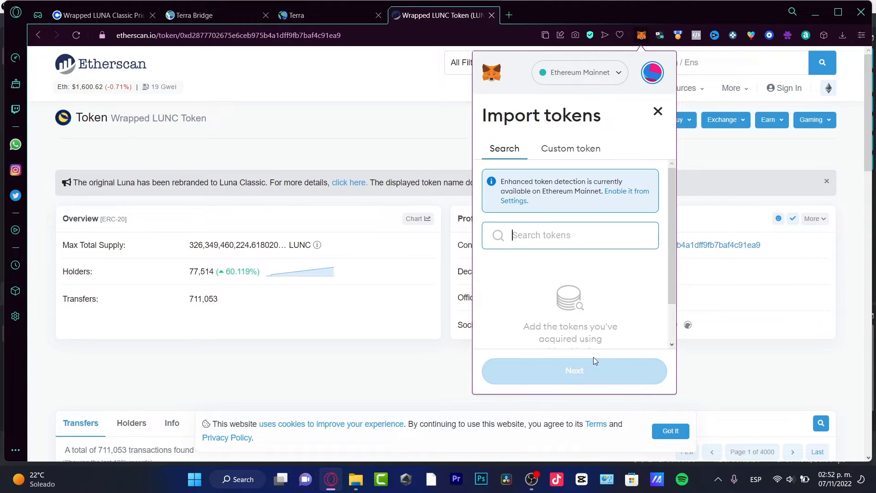
# Step: Paste the Wrapped LUNC contract as a custom token and confirm it's already added
pyautogui.click(586, 229)
pyautogui.hotkey('ctrl', 'v')
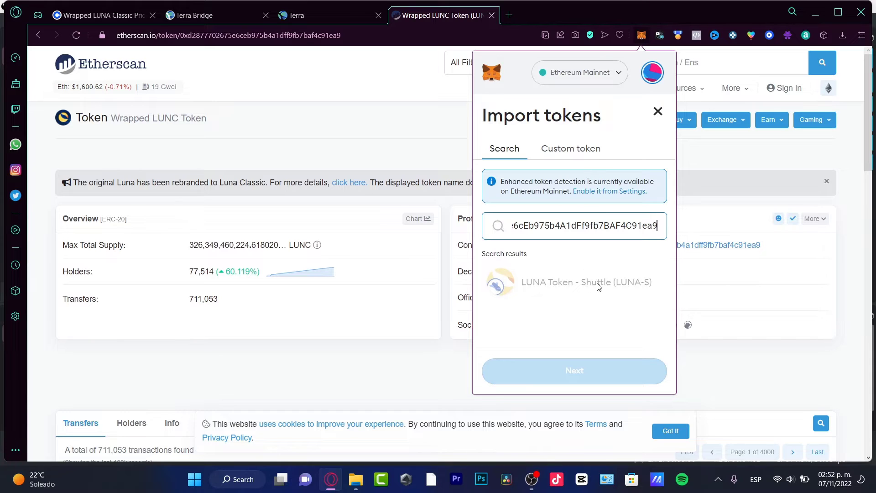
pyautogui.click(570, 149)
pyautogui.hotkey('ctrl', 'v')
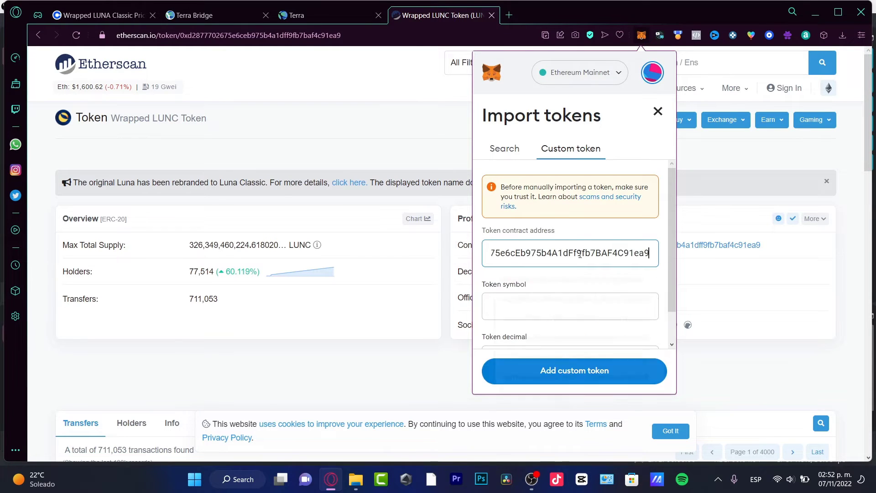
pyautogui.click(600, 309)
pyautogui.scroll(-1, 614, 304)
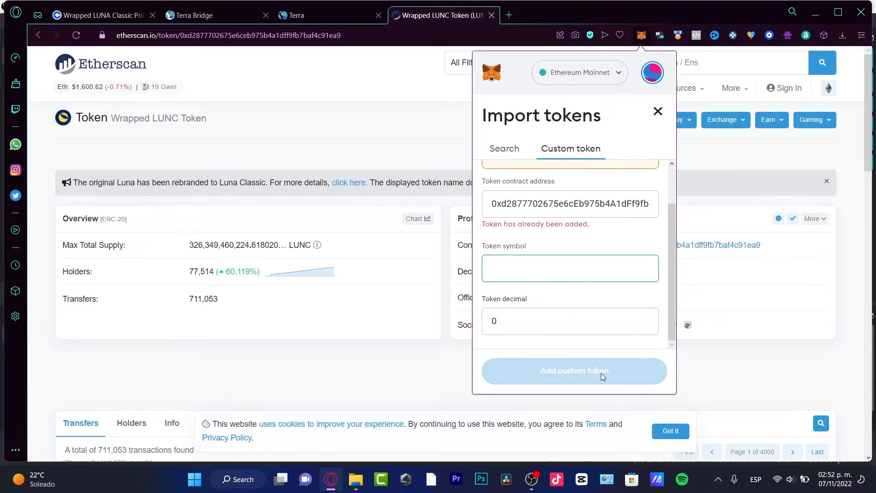
pyautogui.moveTo(564, 224); pyautogui.dragTo(610, 227)
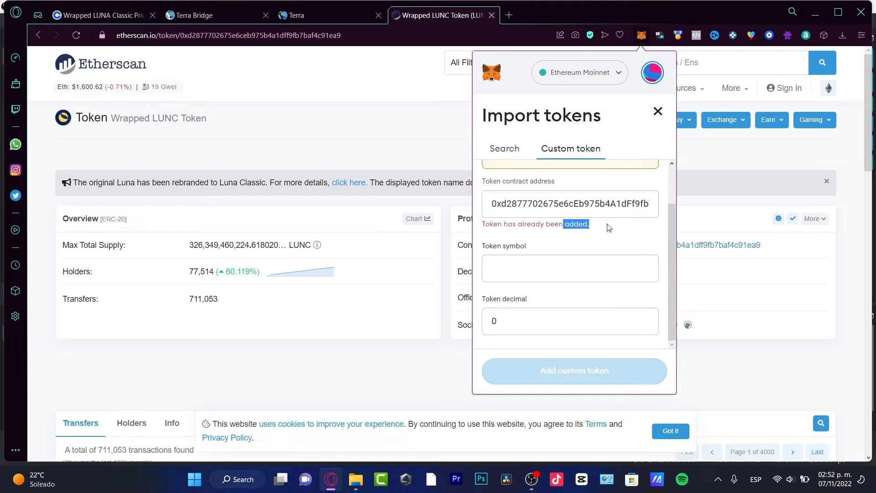
pyautogui.click(657, 111)
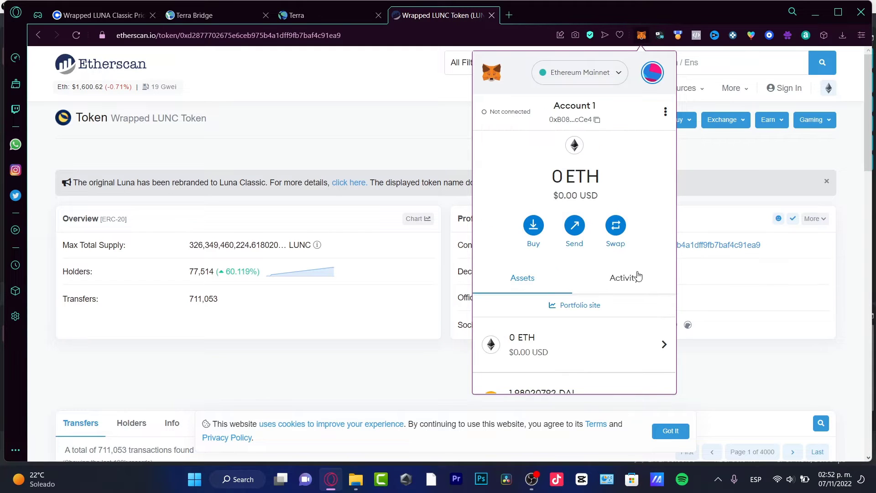
# Step: Check LUNA-S in the asset list and copy Account 1's wallet address
pyautogui.scroll(-5, 637, 276)
pyautogui.scroll(-5, 603, 256)
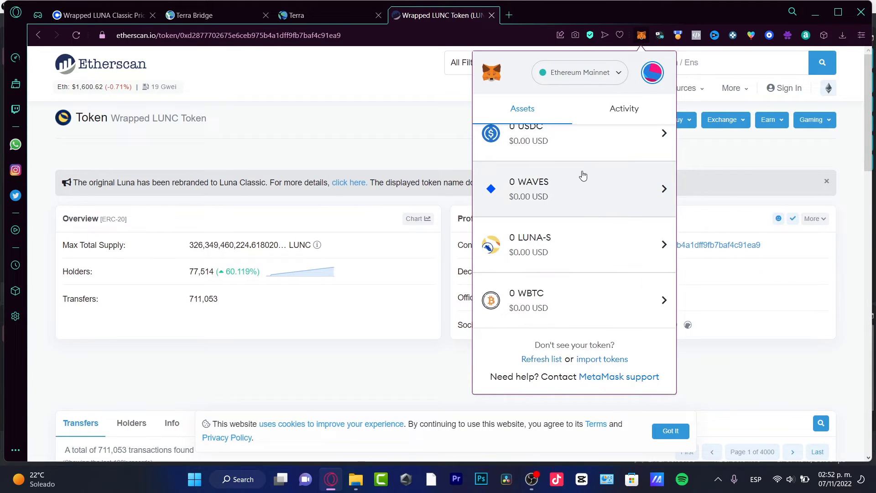
pyautogui.click(585, 244)
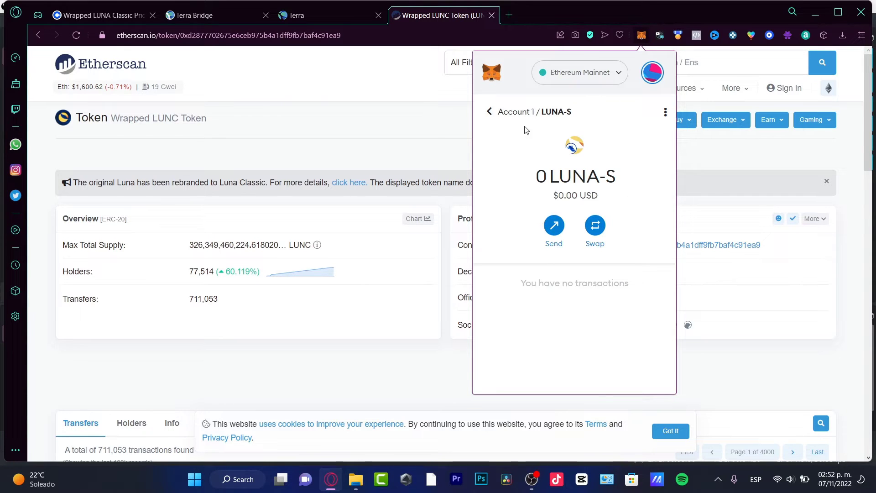
pyautogui.click(490, 111)
pyautogui.click(591, 128)
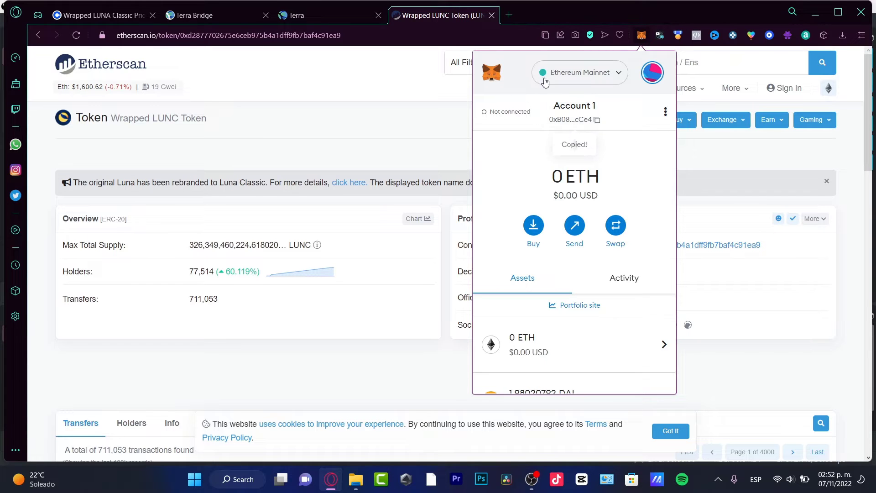
# Step: Enter a $12 amount and paste the copied MetaMask address as recipient in Coinbase's WLUNA send form
pyautogui.click(102, 15)
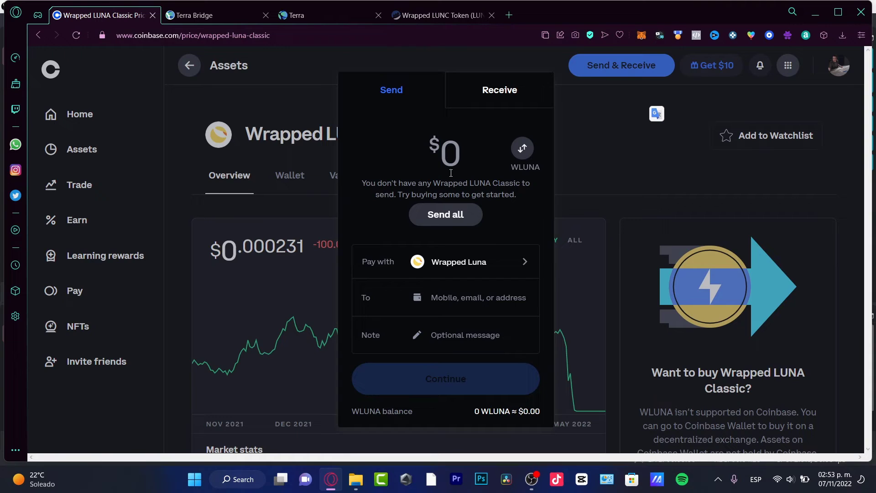
pyautogui.click(445, 215)
pyautogui.doubleClick(463, 154)
pyautogui.write('12')
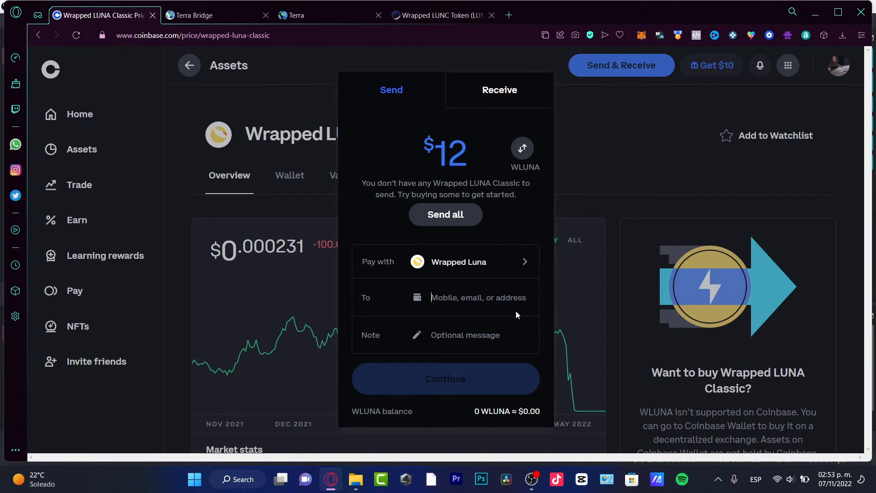
pyautogui.hotkey('ctrl', 'v')
pyautogui.click(487, 355)
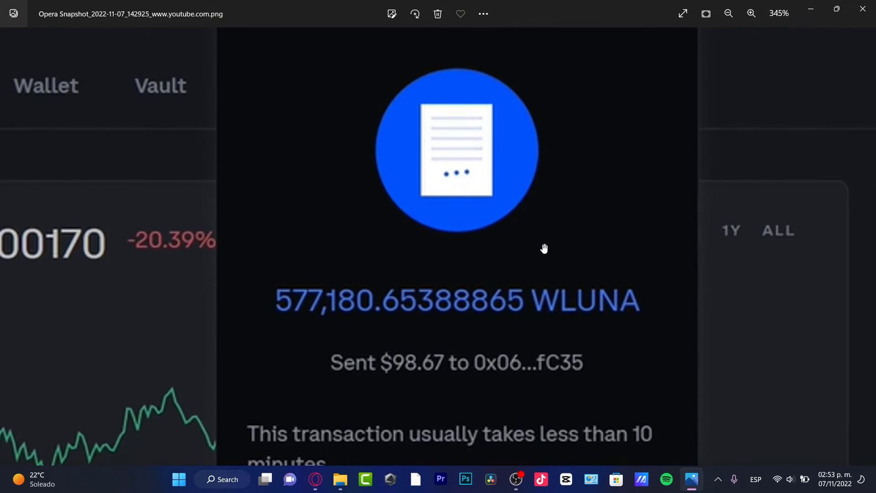
pyautogui.scroll(-1, 571, 356)
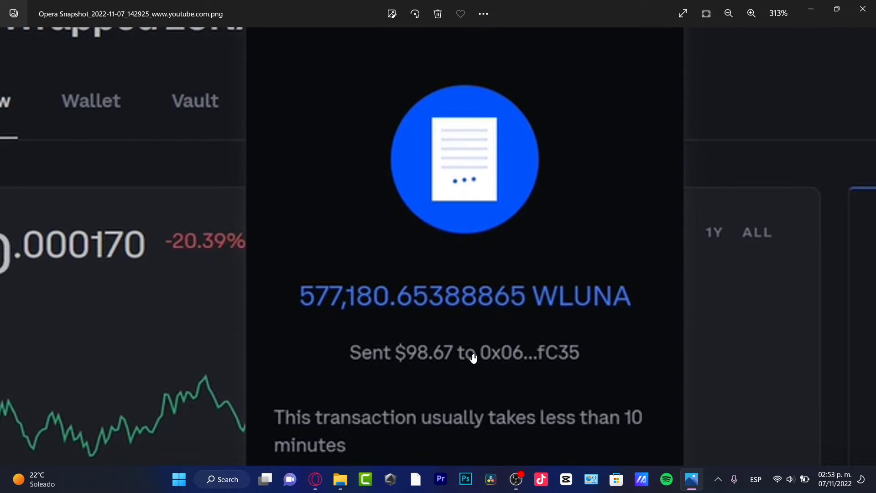
# Step: Review the 577,180.65388865 WLUNA send screenshot in Photos, then return to Opera
pyautogui.scroll(-1, 596, 368)
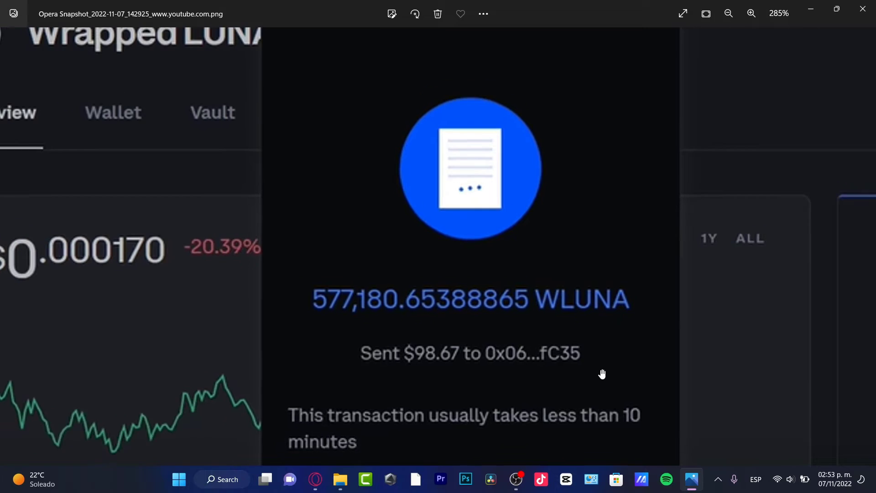
pyautogui.moveTo(390, 442); pyautogui.dragTo(347, 374)
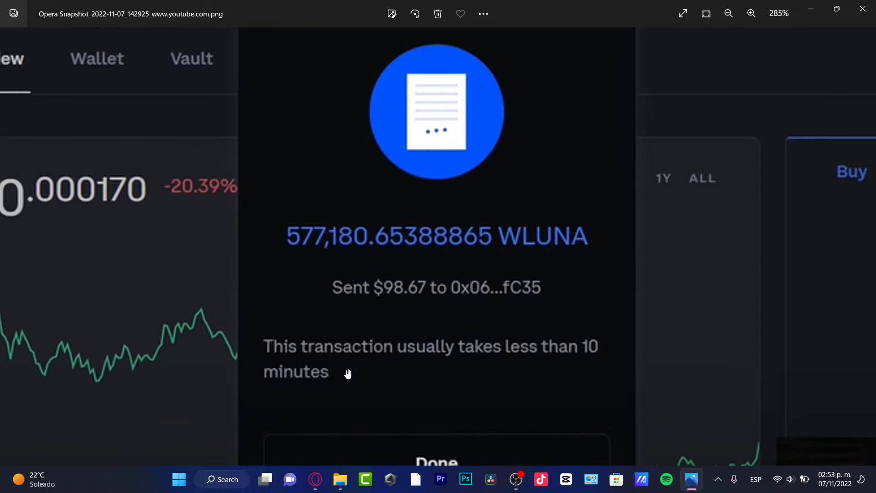
pyautogui.click(315, 480)
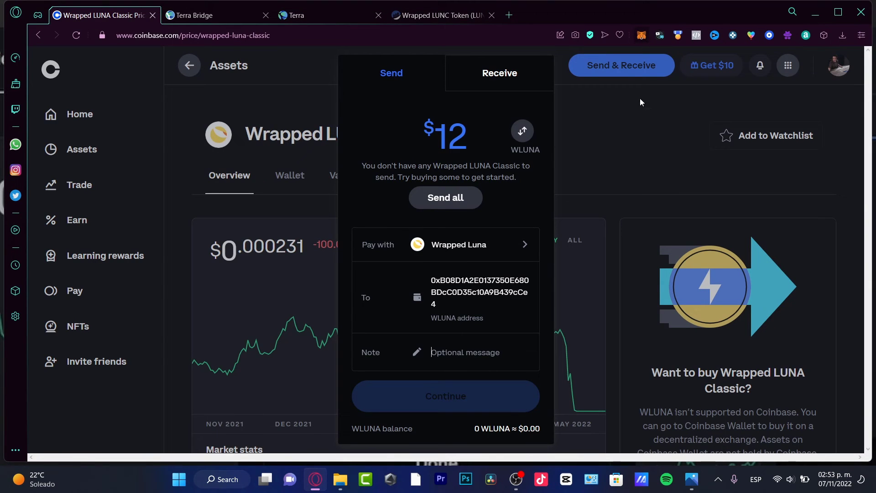
# Step: Check the MetaMask account balance, then move over to the Terra Bridge tab
pyautogui.click(641, 35)
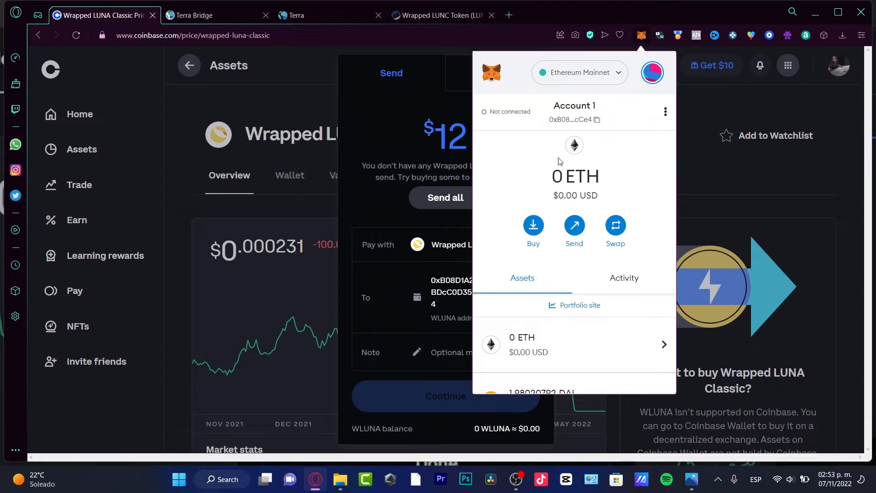
pyautogui.click(226, 17)
# Step: On terra.money, choose Create a Wallet to reach the Terra Station setup page
pyautogui.click(343, 16)
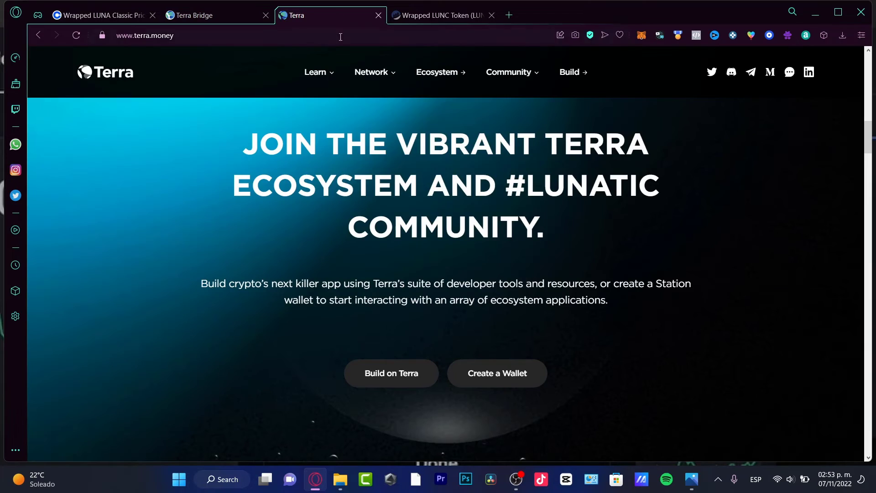
pyautogui.click(509, 378)
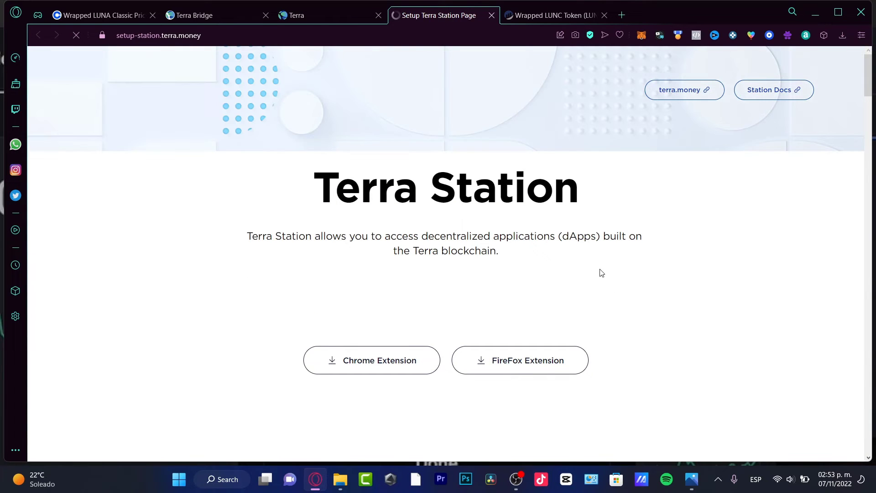
# Step: Connect Terra Station by creating a new wallet
pyautogui.scroll(-5, 360, 271)
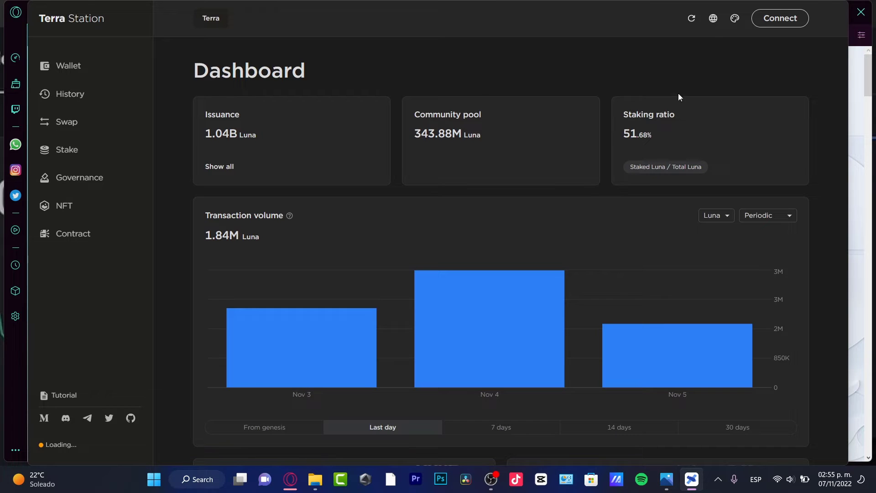
pyautogui.click(772, 29)
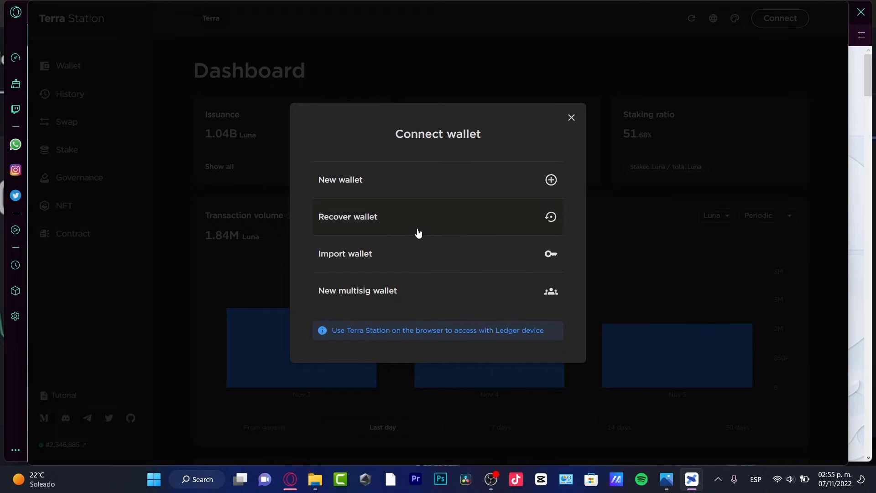
pyautogui.click(425, 173)
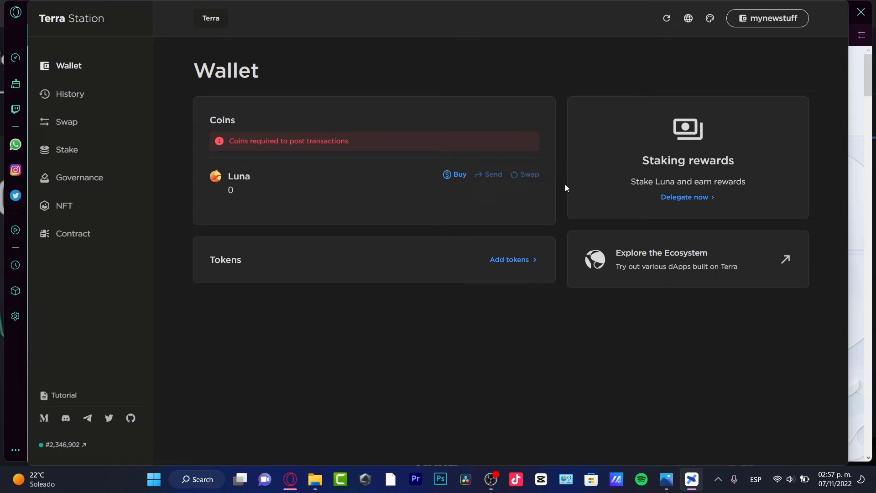
# Step: Check the Luna exchanges (Binance, Huobi, KuCoin), then exit full screen
pyautogui.click(460, 175)
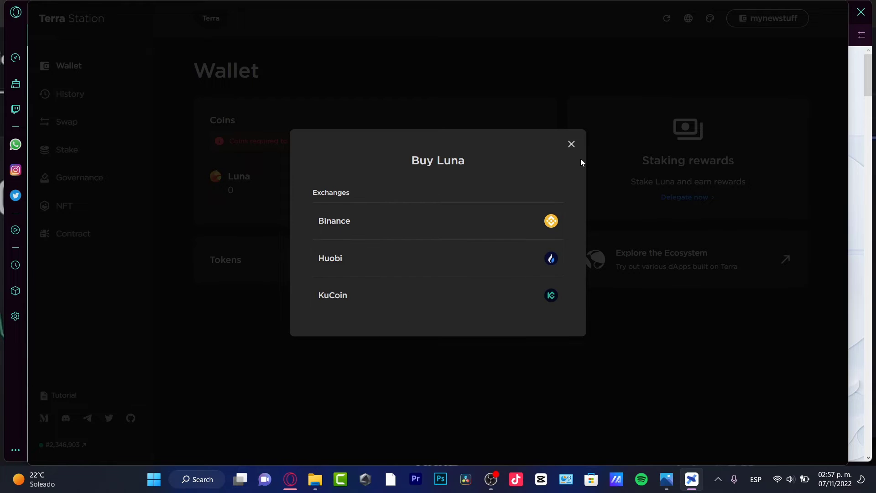
pyautogui.click(572, 145)
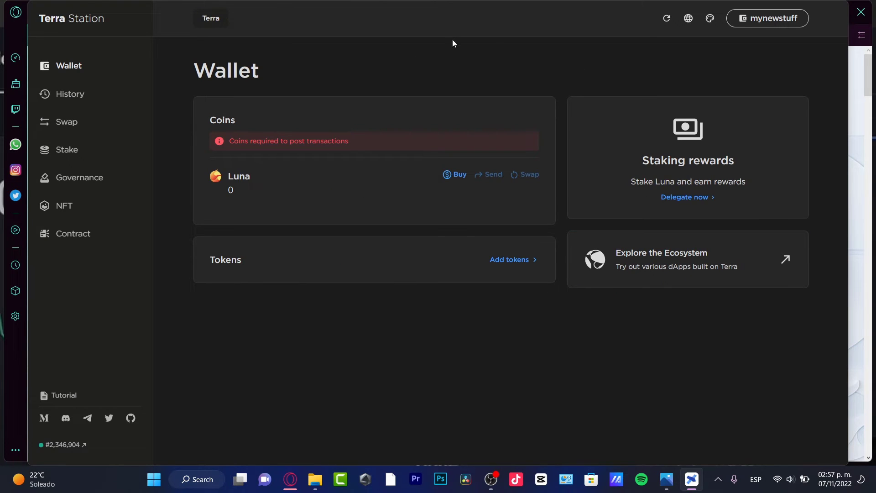
pyautogui.press('F11')
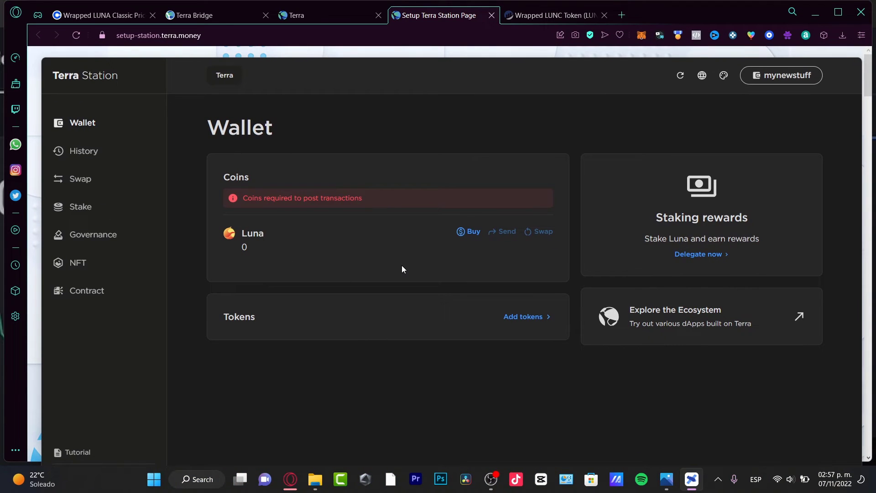
# Step: On the Terra Bridge page, choose SHUTTLE as the bridge method
pyautogui.click(327, 22)
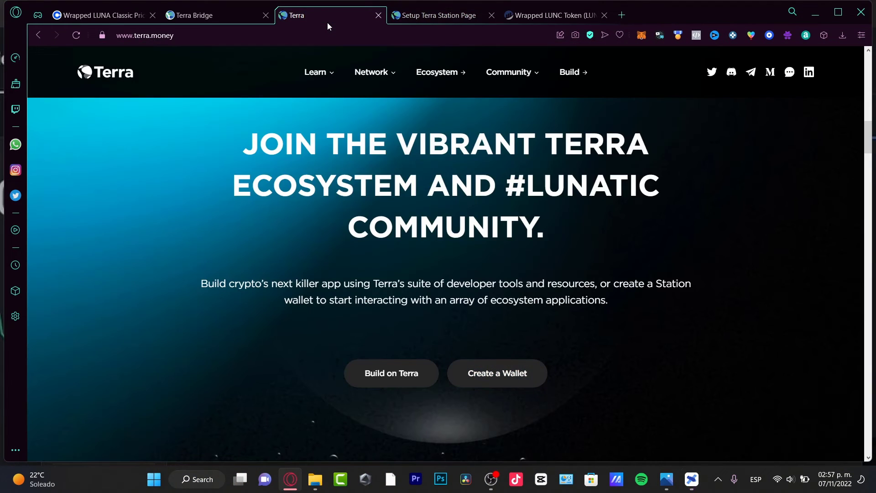
pyautogui.click(204, 17)
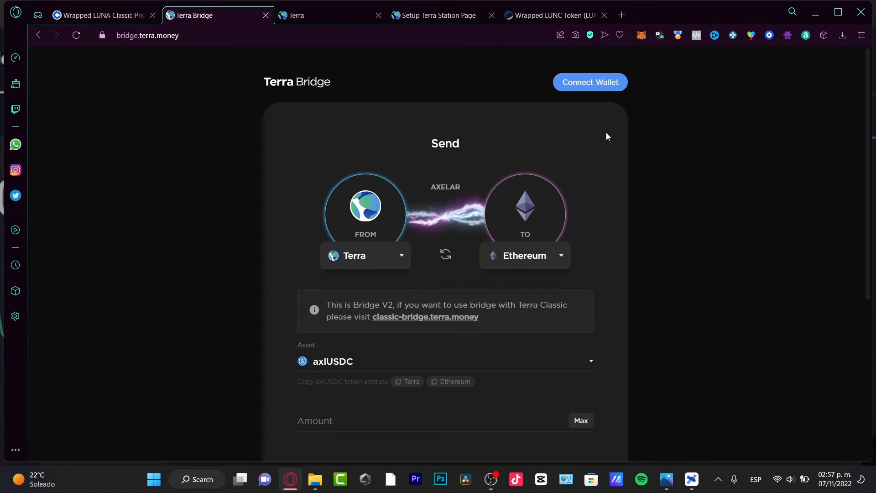
pyautogui.click(601, 83)
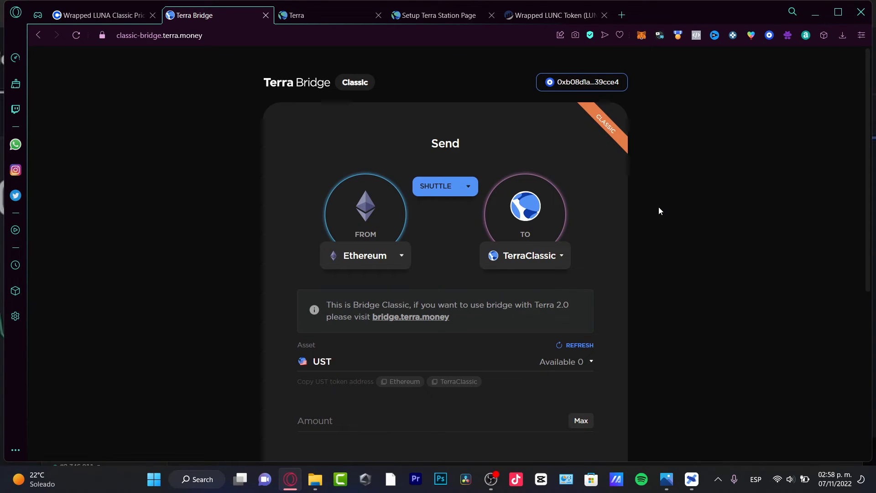
pyautogui.click(444, 193)
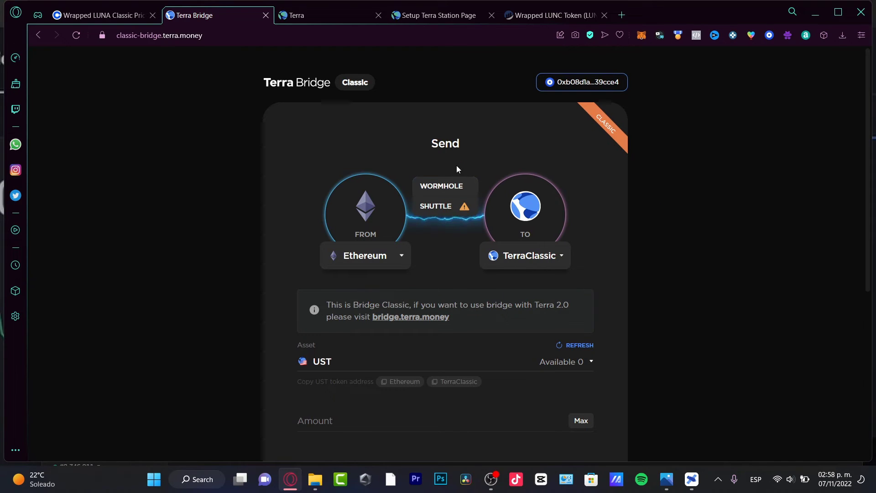
pyautogui.moveTo(462, 213)
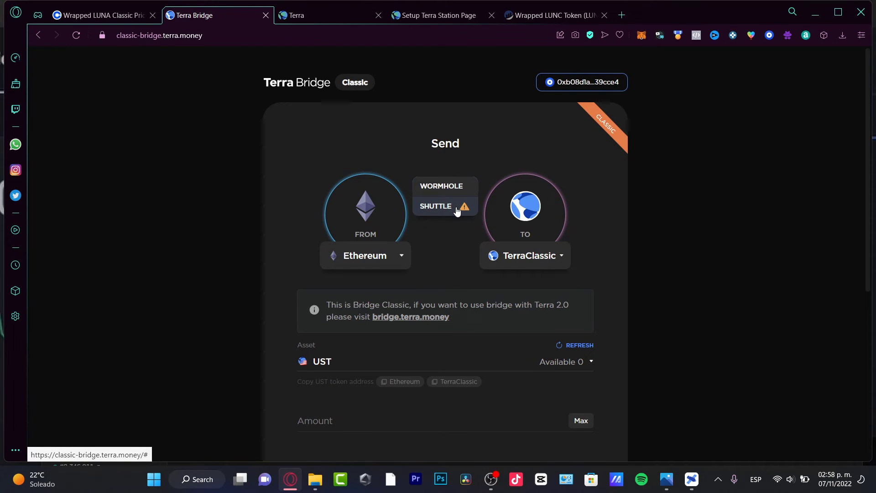
pyautogui.click(440, 208)
# Step: Keep the route Ethereum to TerraClassic and select LUNC as the asset
pyautogui.click(394, 266)
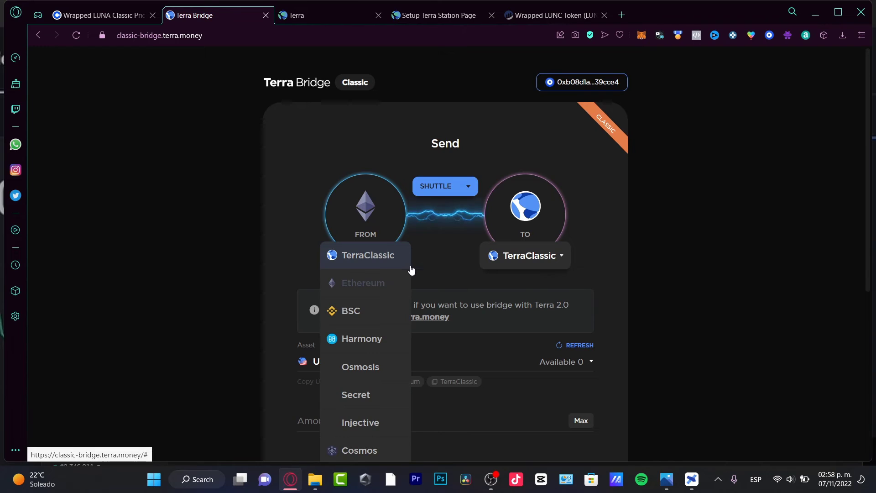
pyautogui.click(509, 261)
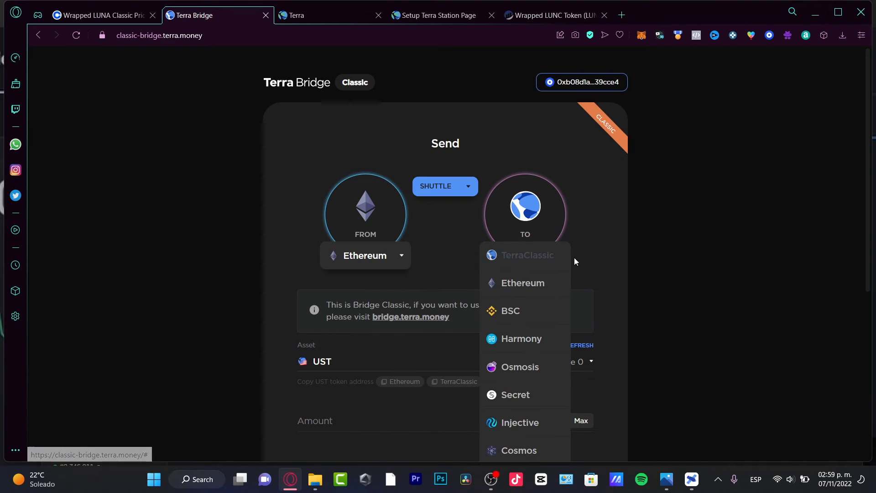
pyautogui.click(529, 259)
pyautogui.scroll(-3, 612, 257)
pyautogui.click(446, 196)
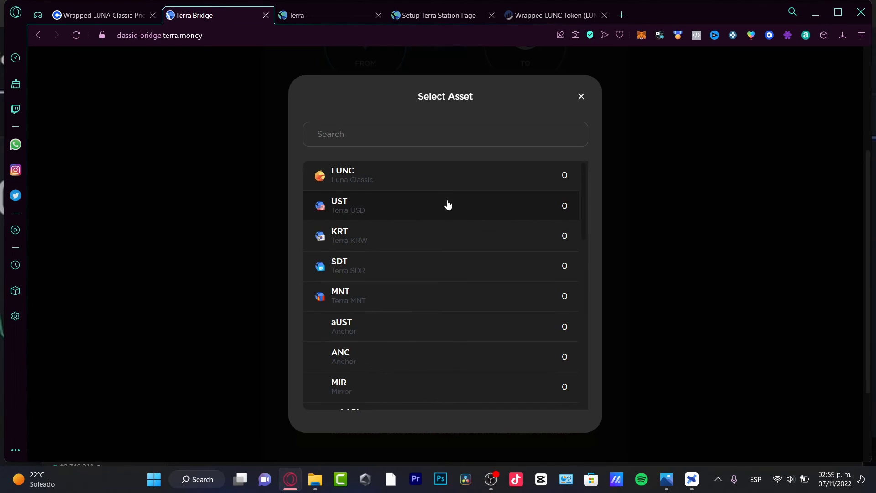
pyautogui.click(378, 179)
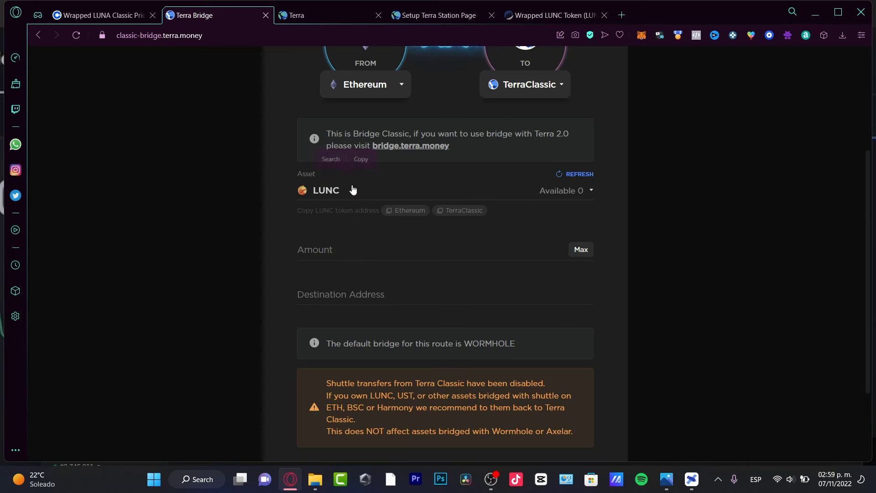
# Step: Enter 123 as the transfer amount
pyautogui.click(372, 247)
pyautogui.click(402, 299)
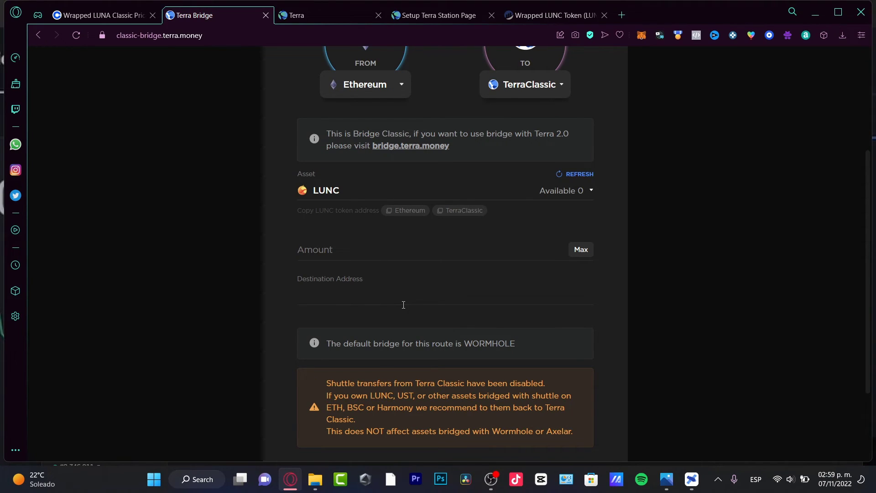
pyautogui.click(491, 255)
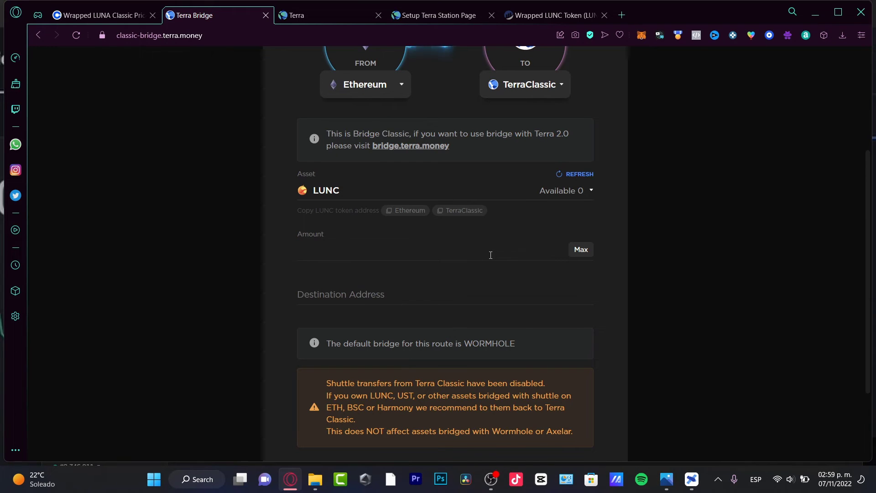
pyautogui.write('123')
# Step: Paste the Terra Station wallet address into the Destination Address field
pyautogui.click(488, 295)
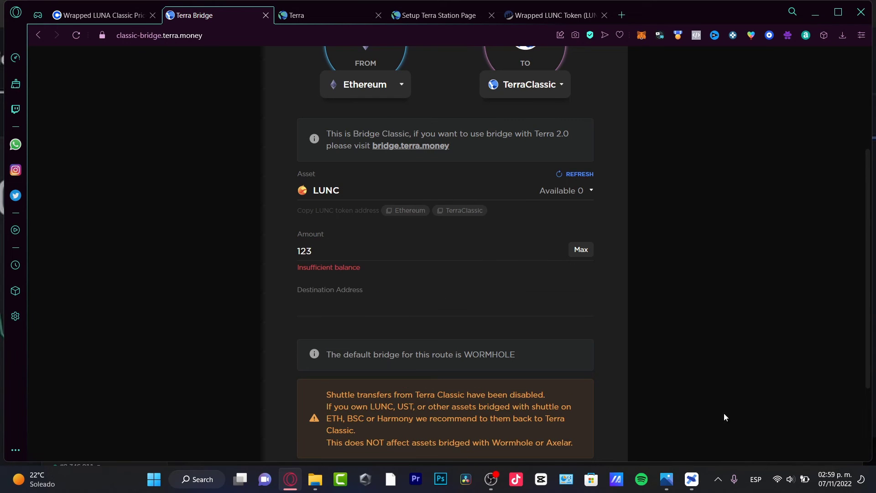
pyautogui.click(691, 480)
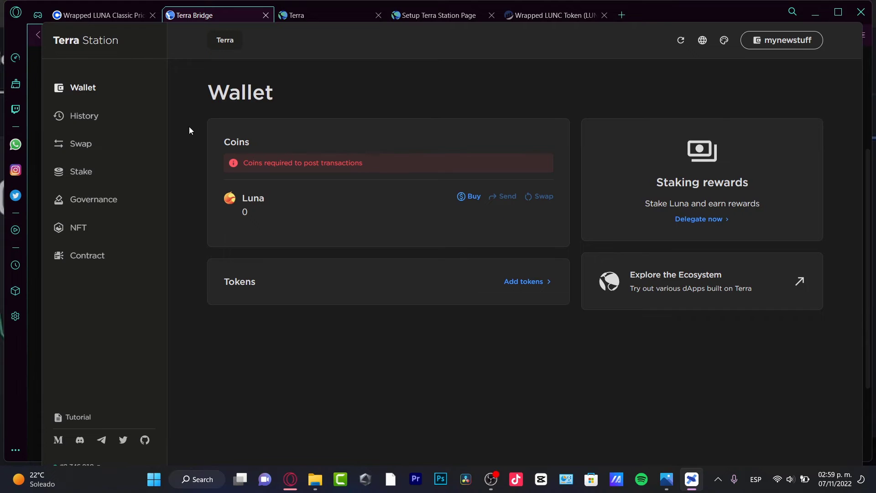
pyautogui.click(782, 41)
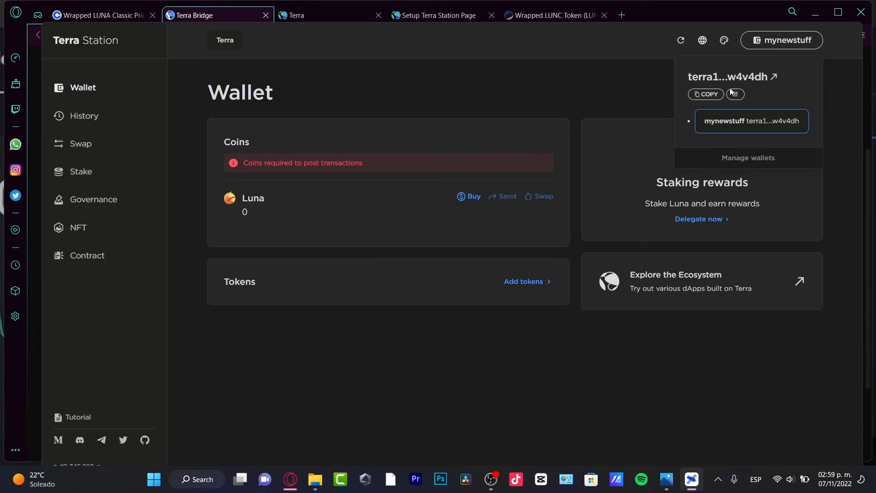
pyautogui.click(708, 94)
pyautogui.click(381, 311)
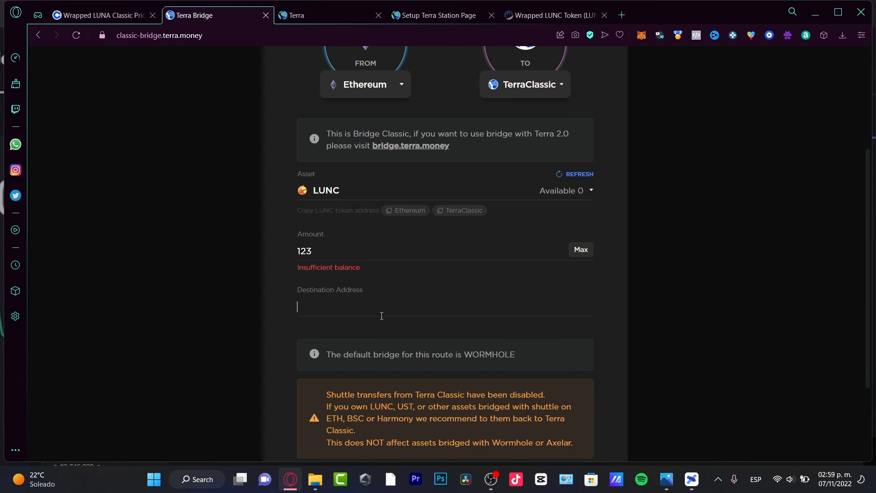
pyautogui.hotkey('ctrl', 'v')
pyautogui.scroll(-3, 513, 318)
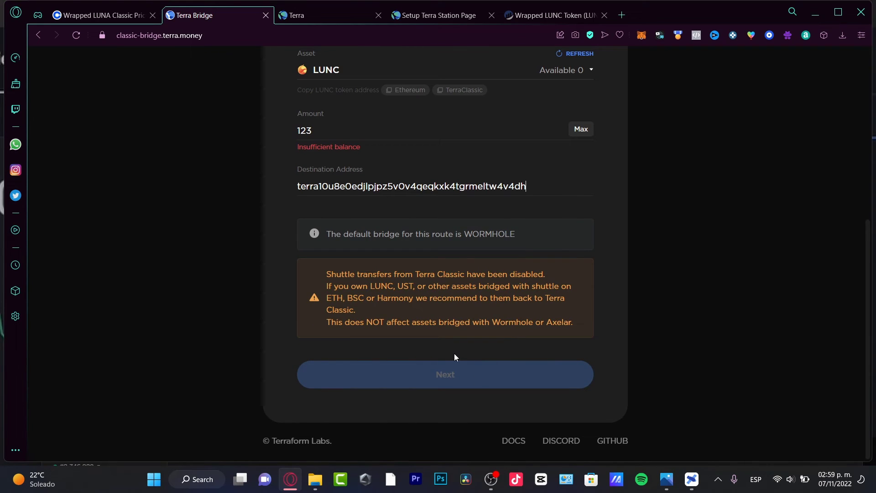
pyautogui.hotkey('alt', 'Tab')
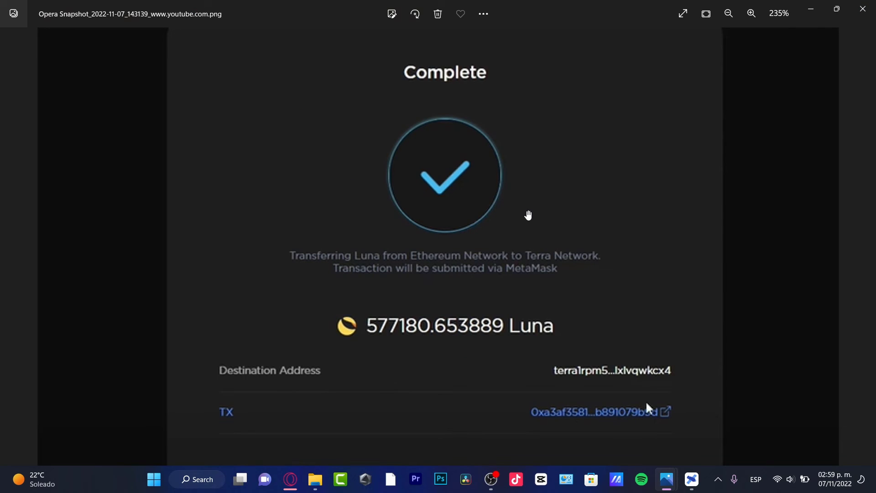
# Step: Pan the completed-transfer screenshot to its bottom edge, then return to Terra Station
pyautogui.moveTo(510, 75); pyautogui.dragTo(504, 49)
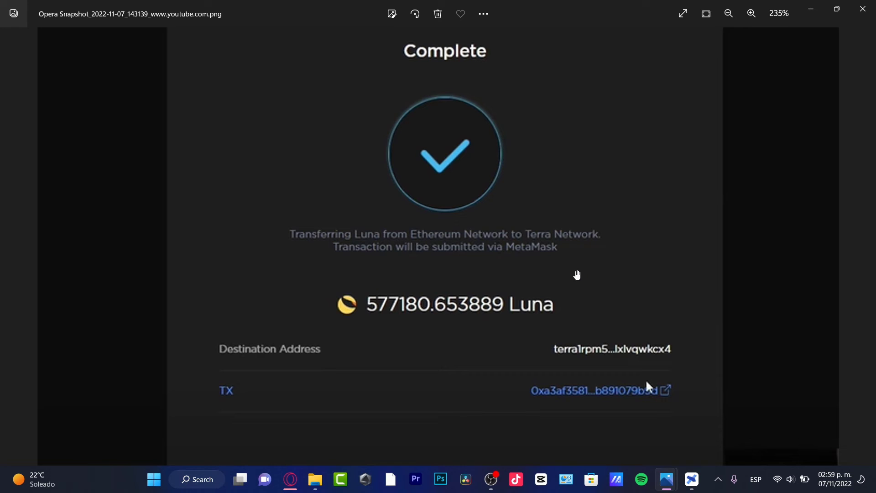
pyautogui.click(692, 479)
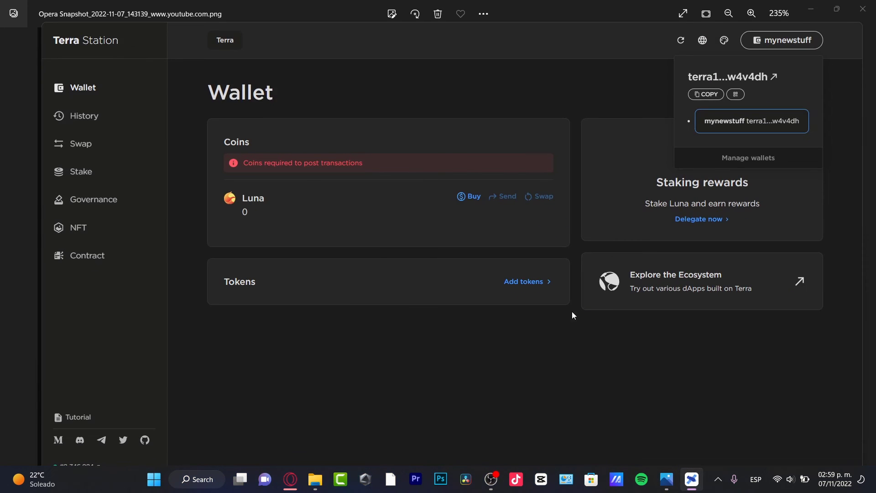
# Step: Dismiss the wallet address details and open the Buy Luna options from the Coins card
pyautogui.doubleClick(512, 281)
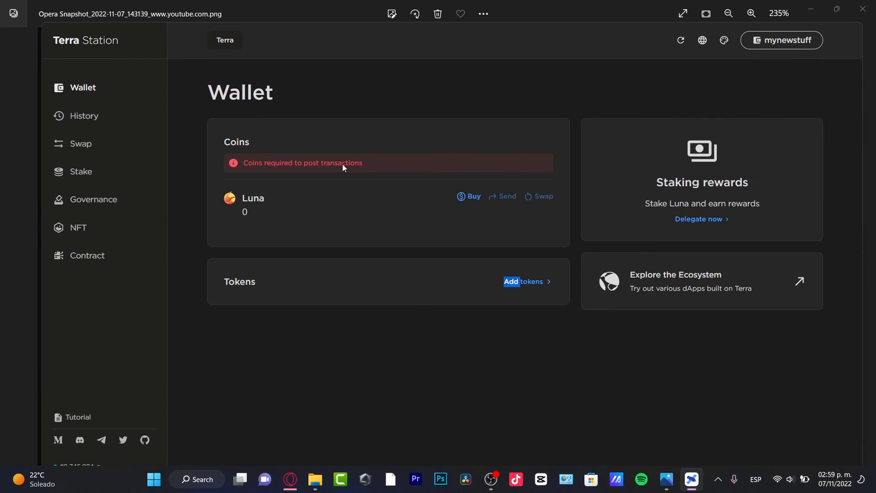
pyautogui.tripleClick(254, 226)
pyautogui.click(470, 199)
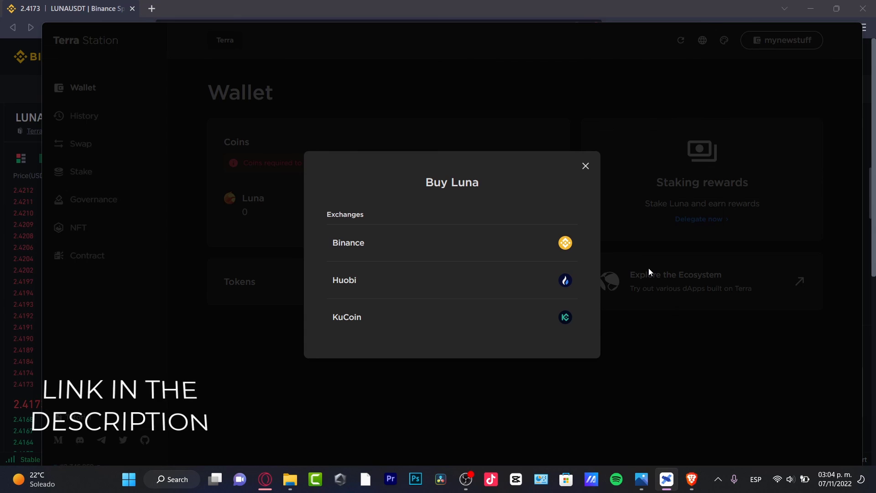
# Step: Bring the browser forward and switch to the Wrapped LUNC Token Etherscan page
pyautogui.moveTo(265, 479)
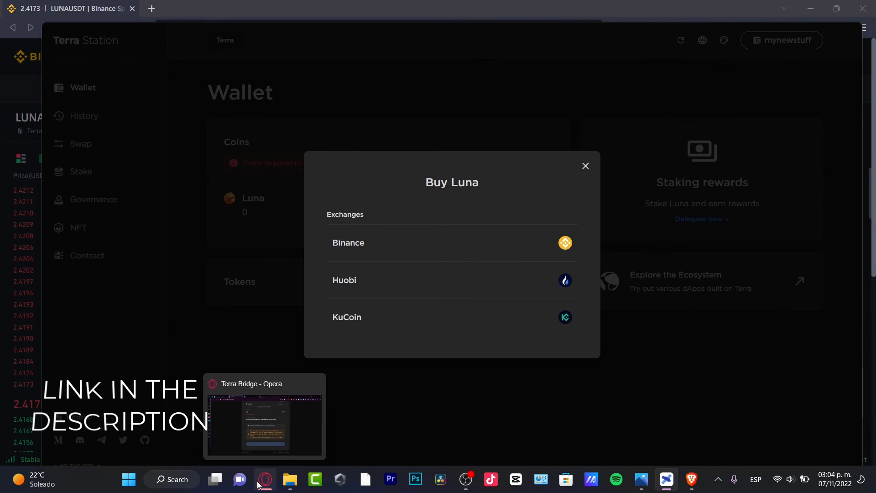
pyautogui.click(265, 416)
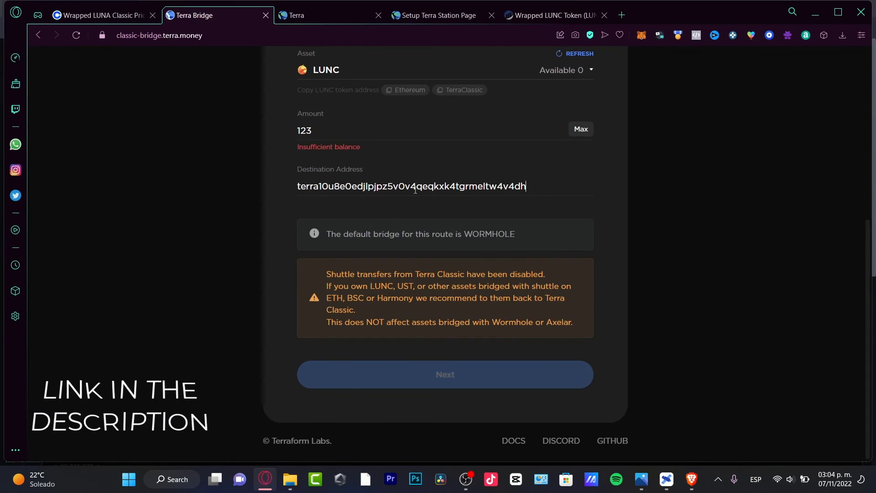
pyautogui.click(561, 15)
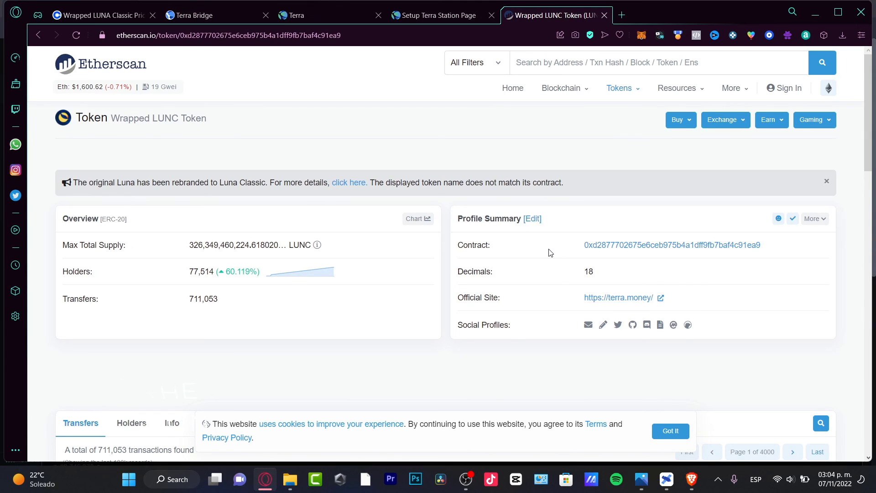
# Step: Highlight the token's contract address and title, then clear the selection
pyautogui.moveTo(760, 245); pyautogui.dragTo(576, 244)
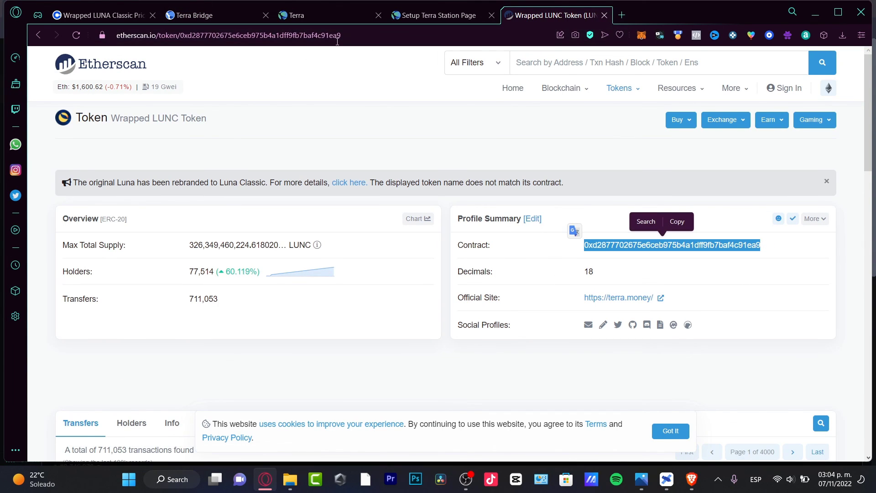
pyautogui.moveTo(208, 120); pyautogui.dragTo(74, 121)
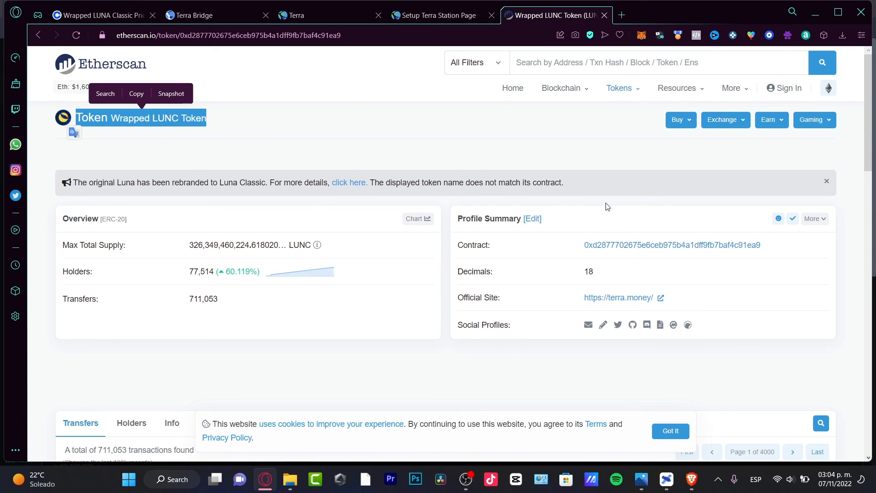
pyautogui.click(426, 281)
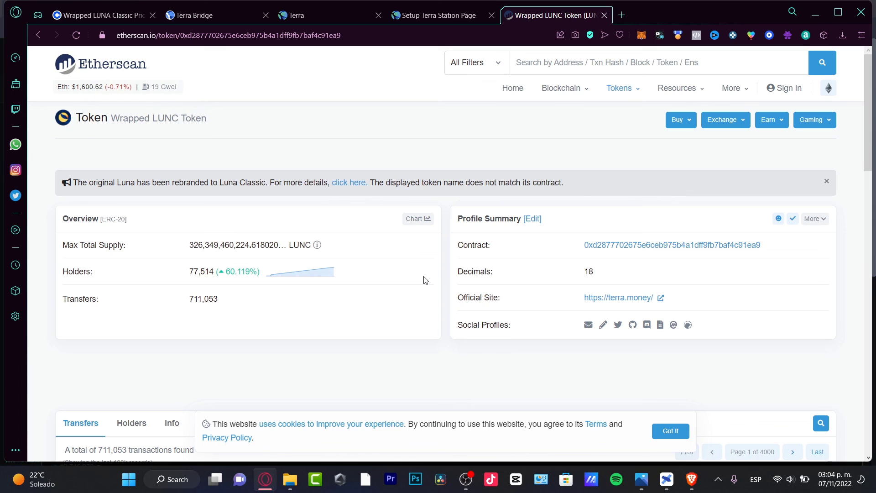